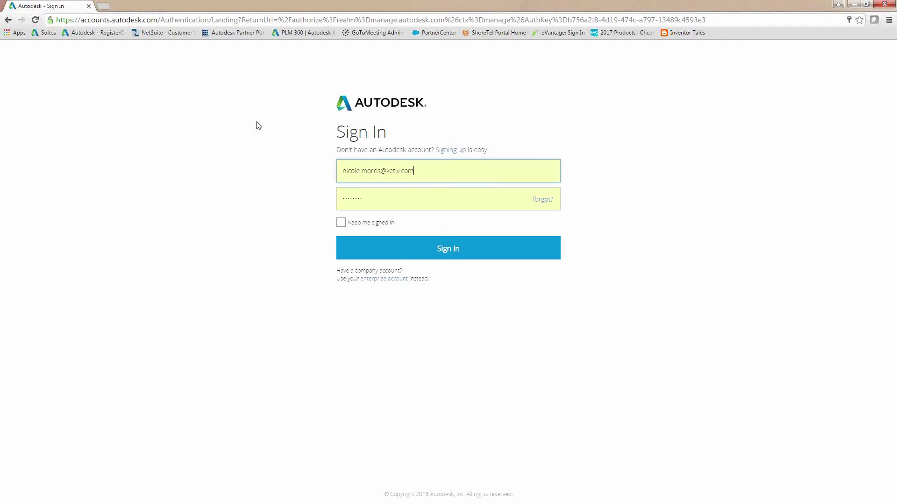
left_click(106, 7)
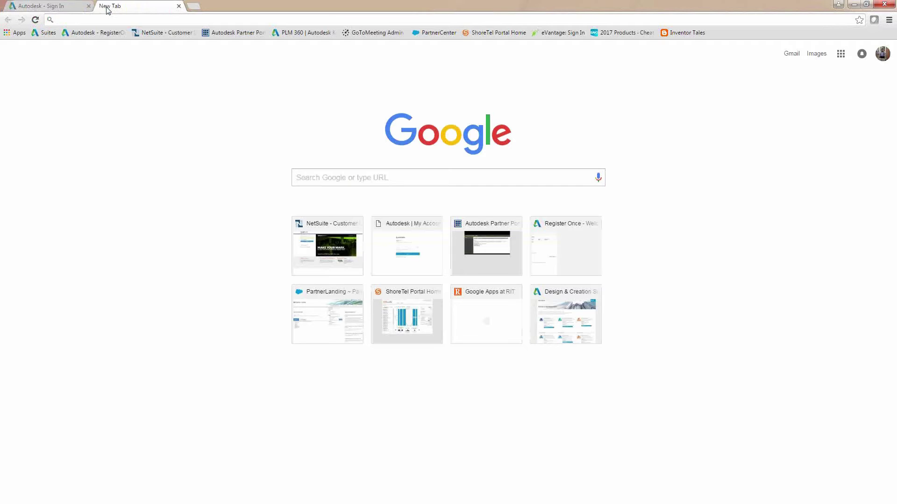
type("manage.autodes")
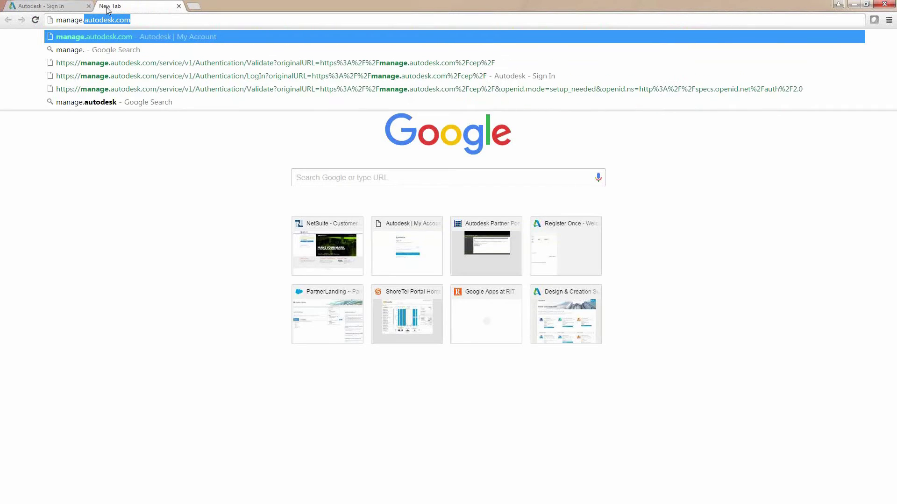
type(".")
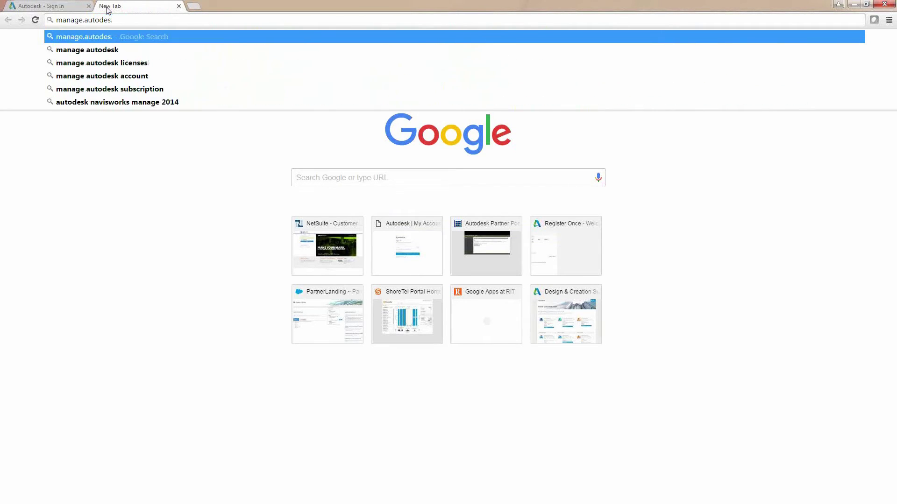
key("BackSpace")
type("k.co")
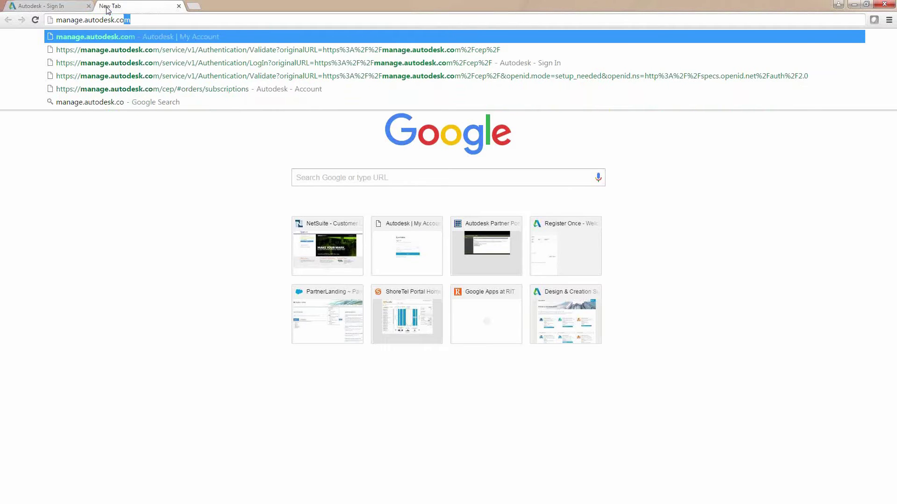
type("m")
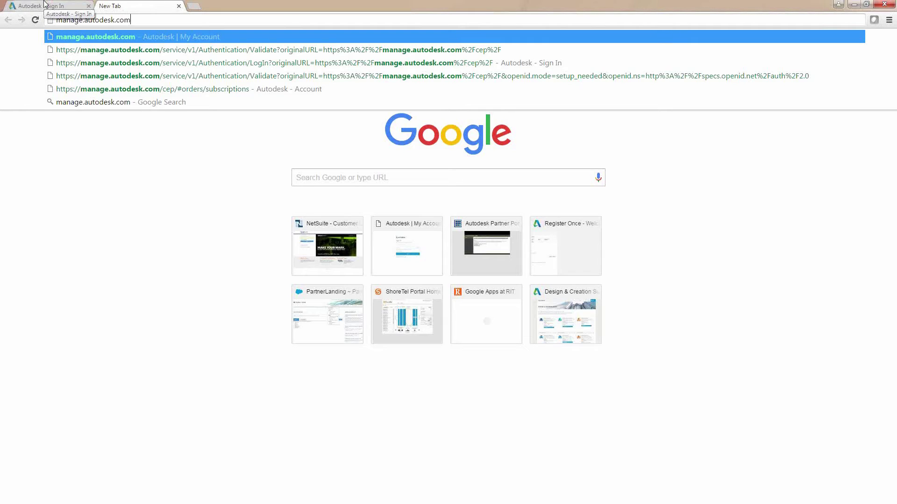
left_click(29, 5)
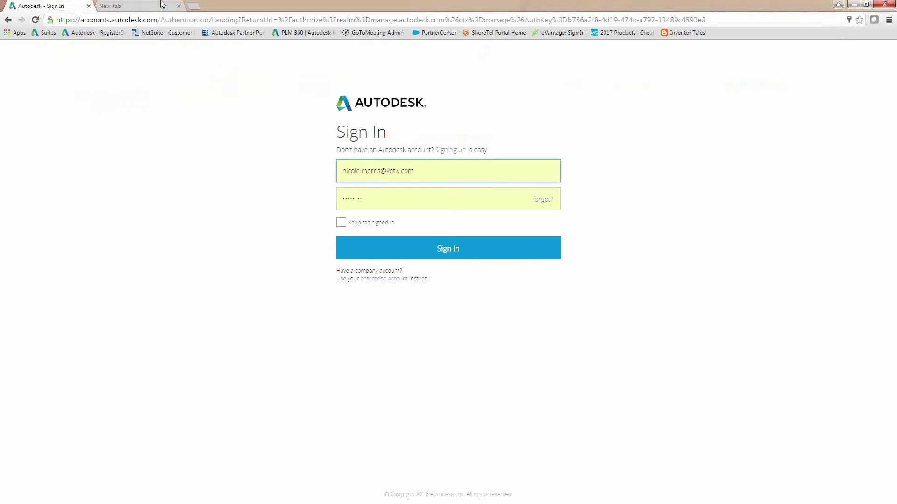
left_click(178, 6)
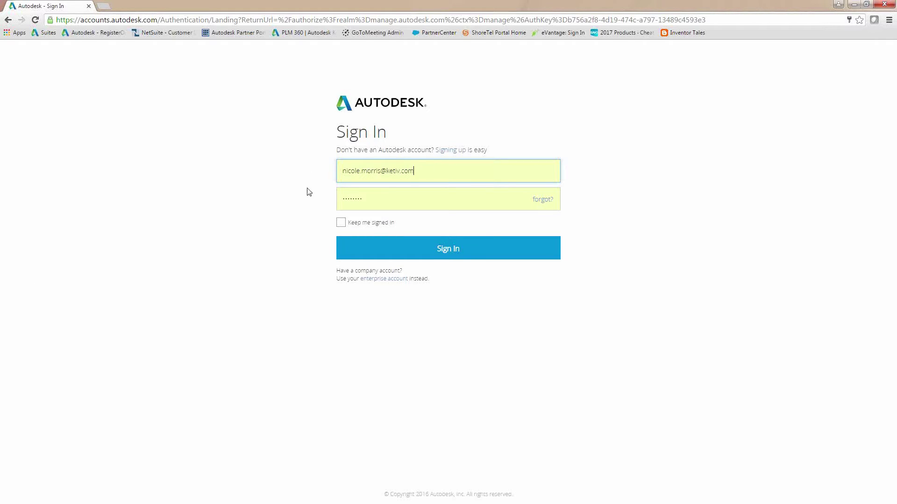
Sign in to the Autodesk account with the prefilled e-mail and password.
left_click(449, 250)
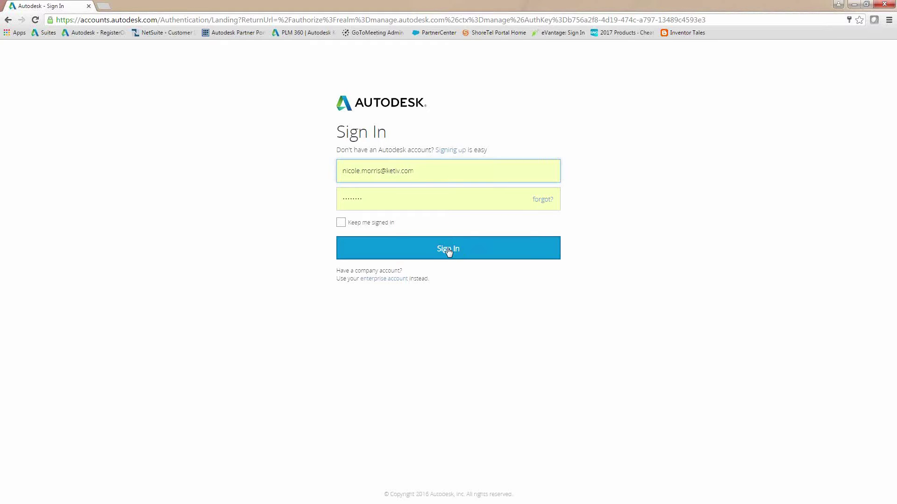
left_click(448, 251)
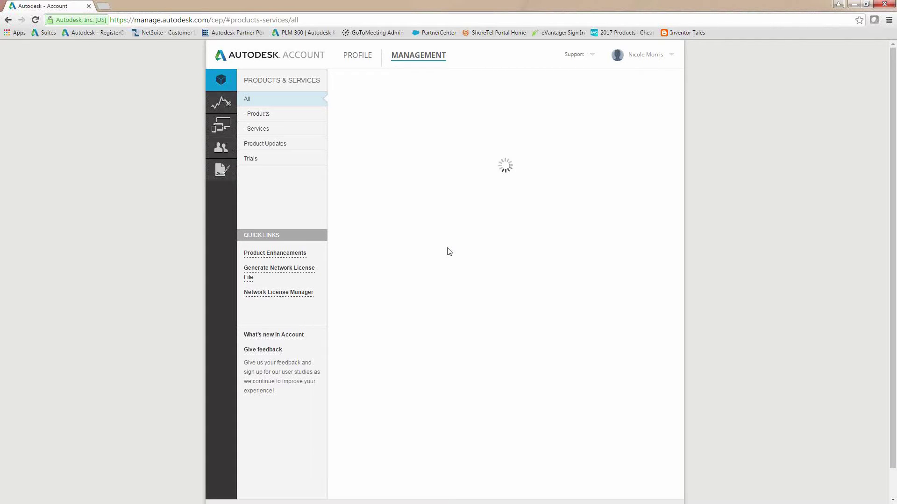
Open the account's user management and look through the list of all users.
left_click(222, 151)
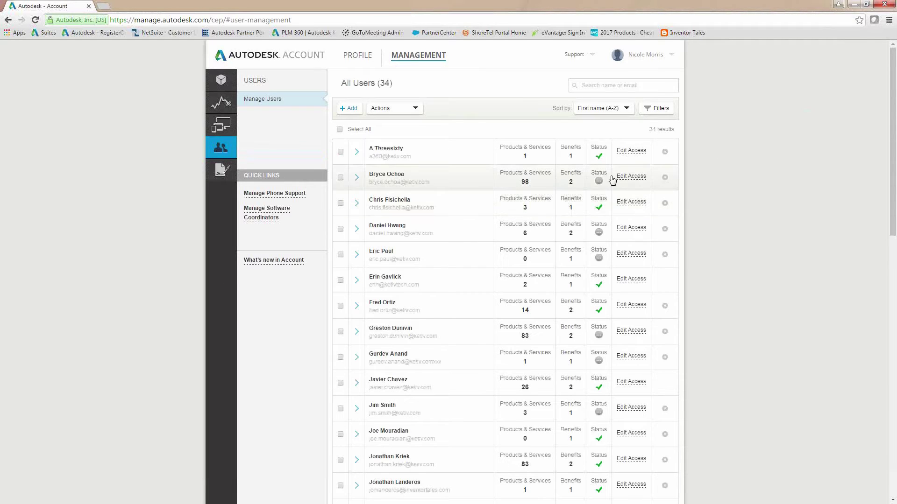
scroll(609, 181, "down", 6)
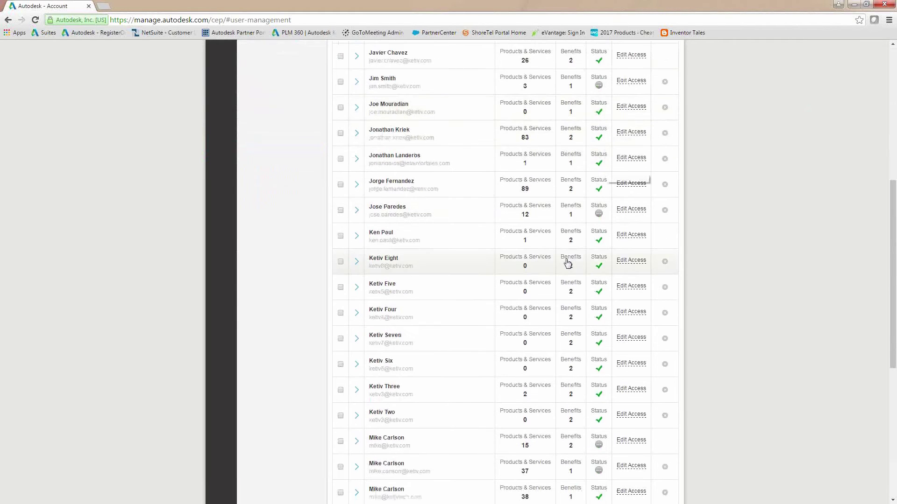
scroll(567, 262, "up", 7)
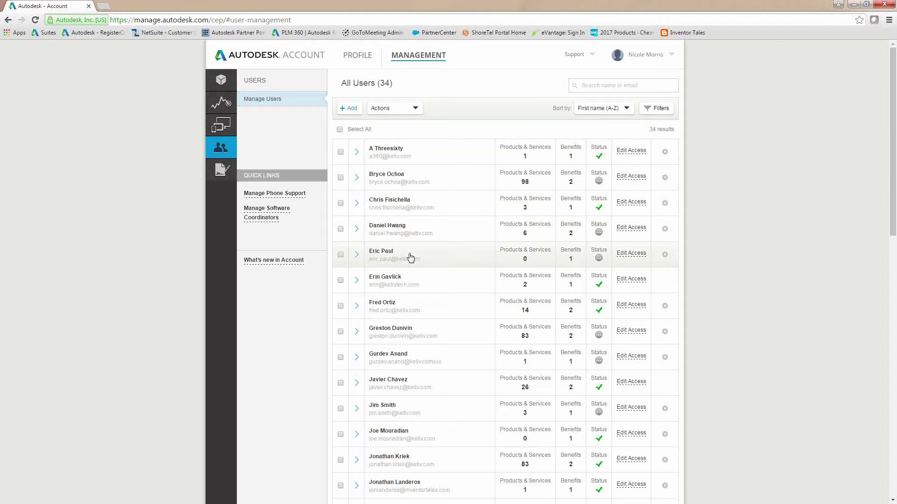
Open the AutoCAD downloads from the products and services list and set the platform to Win 64 for version 2017.
left_click(210, 78)
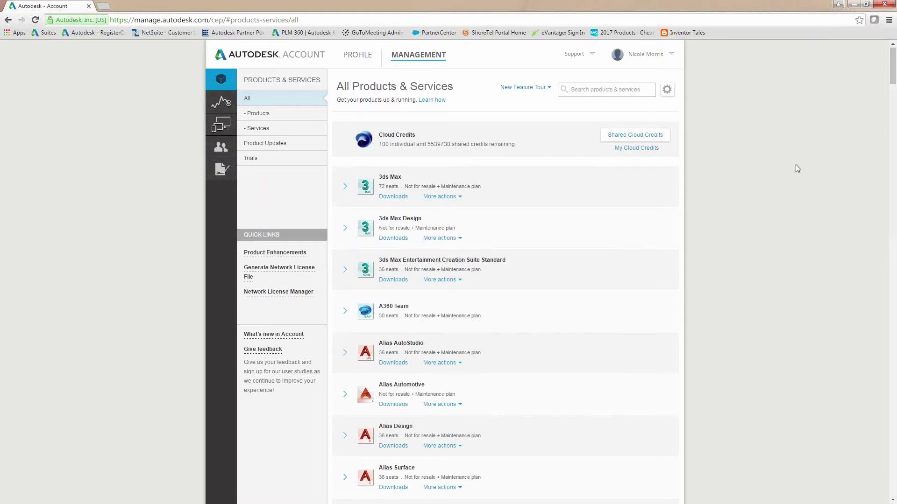
scroll(796, 165, "down", 7)
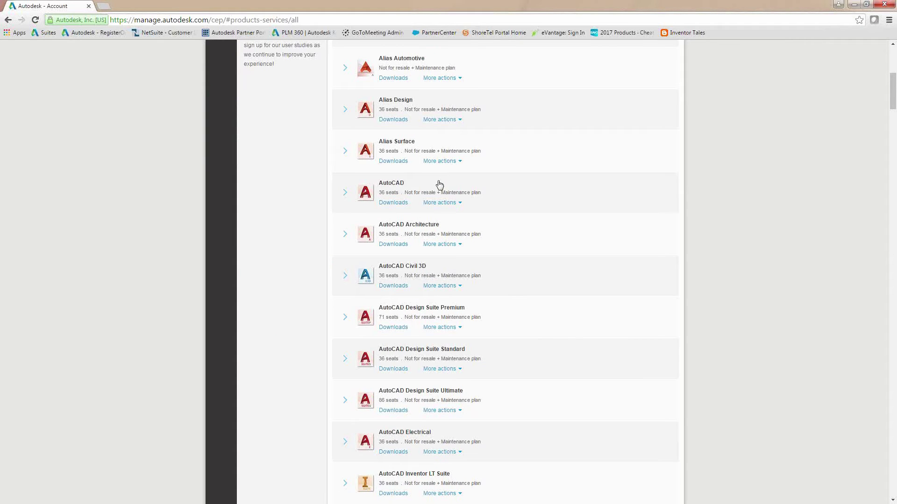
left_click(392, 203)
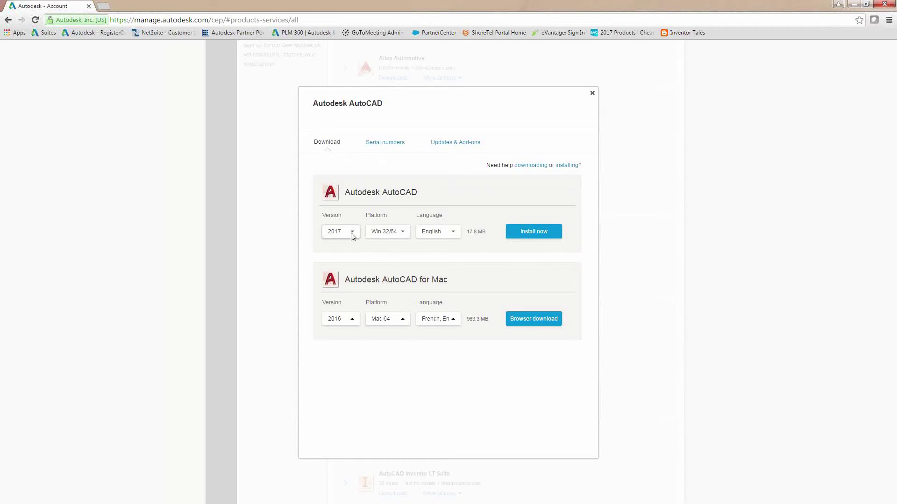
left_click(389, 234)
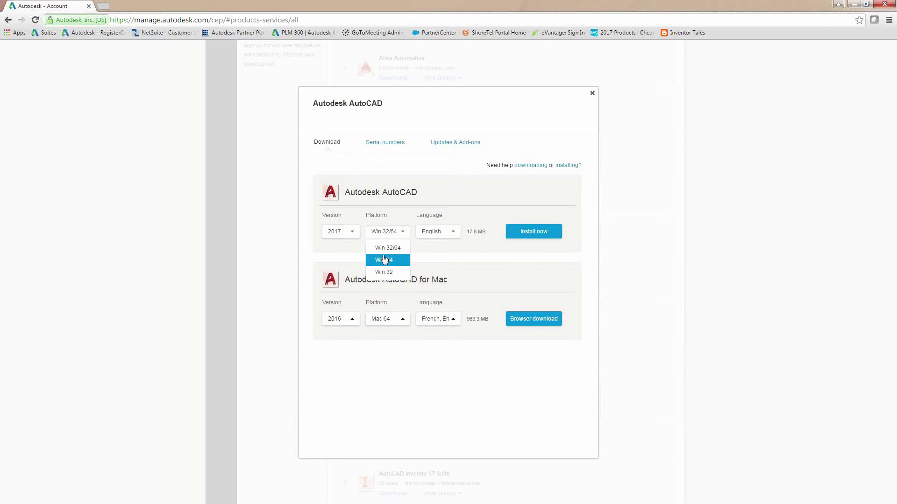
left_click(384, 259)
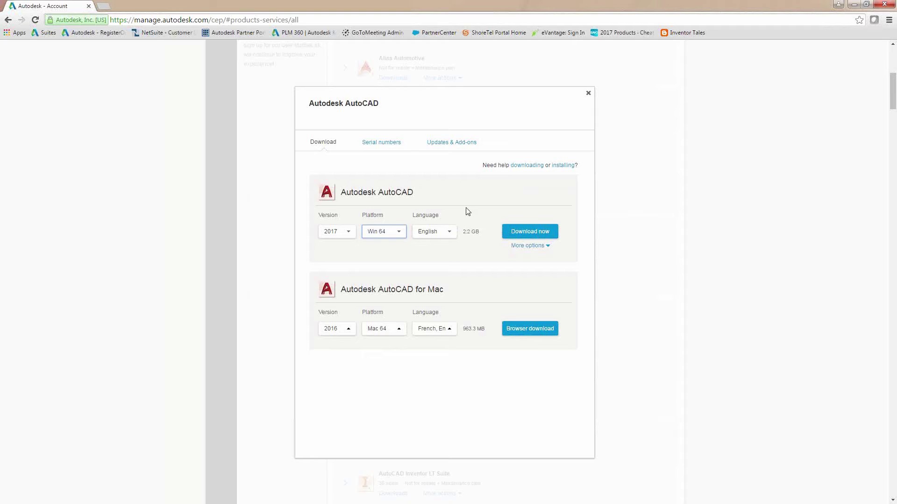
Start the AutoCAD 2017 Win 64 download as a browser download and hide the browser's download bar.
left_click(534, 246)
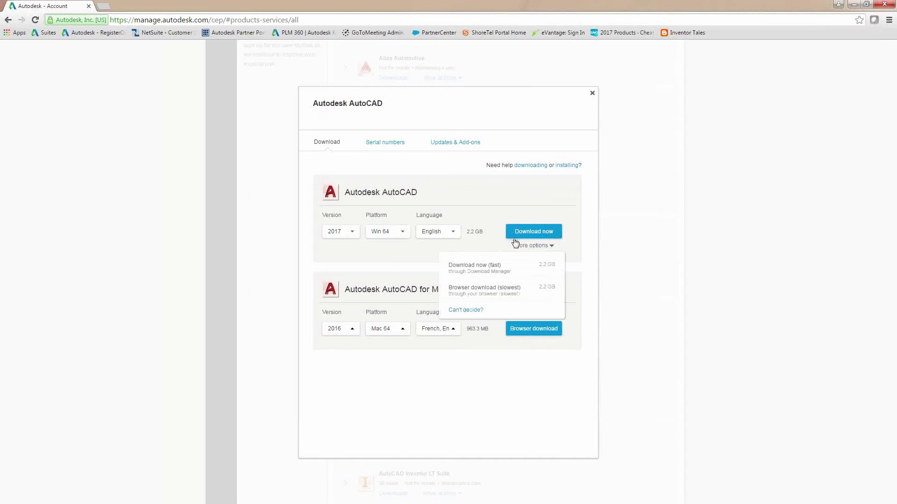
left_click(502, 294)
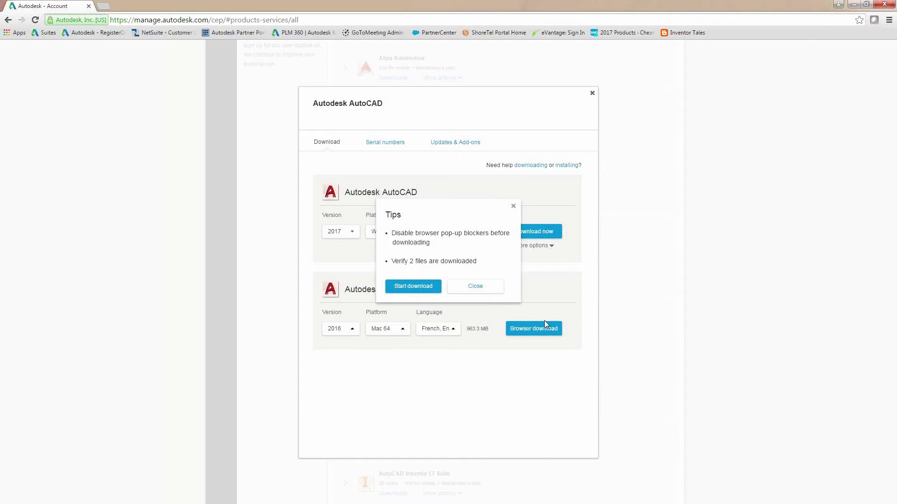
left_click(402, 287)
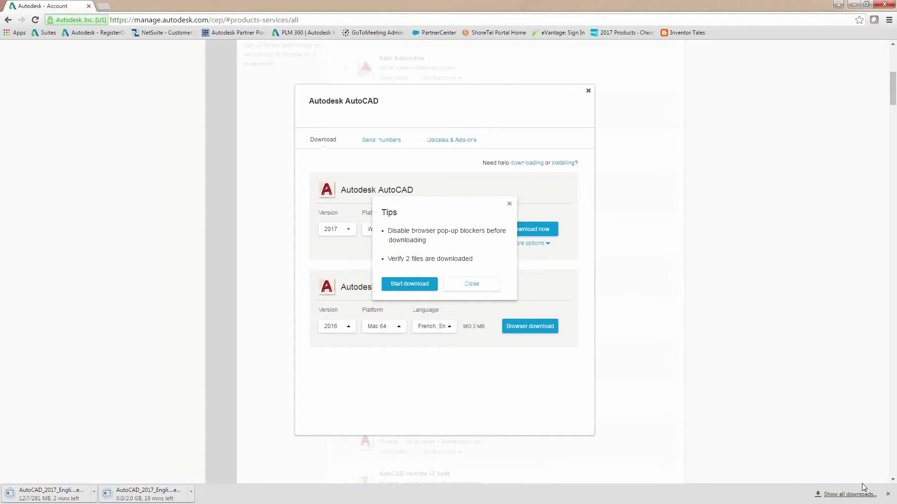
left_click(887, 495)
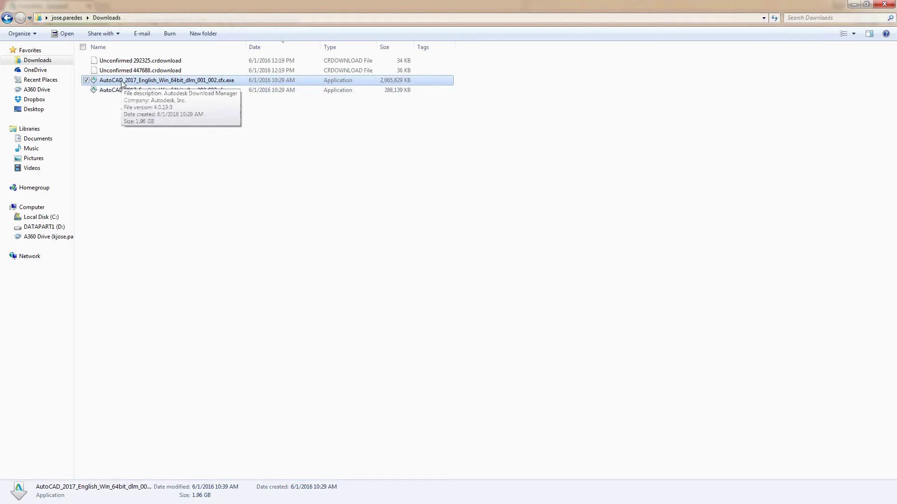
In Windows Explorer, open the AutoCAD_2017_English_Win_64bit_dlm folder inside the Autodesk folder on Local Disk (C:).
left_click(38, 218)
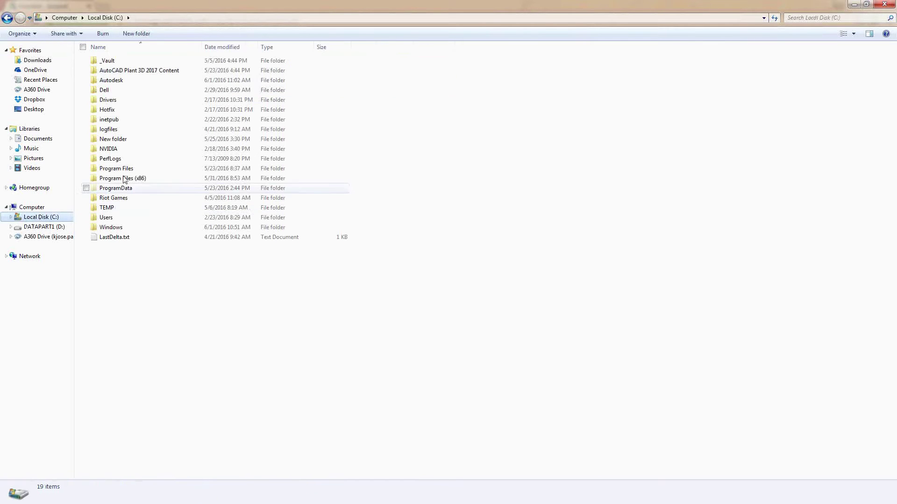
double_click(116, 83)
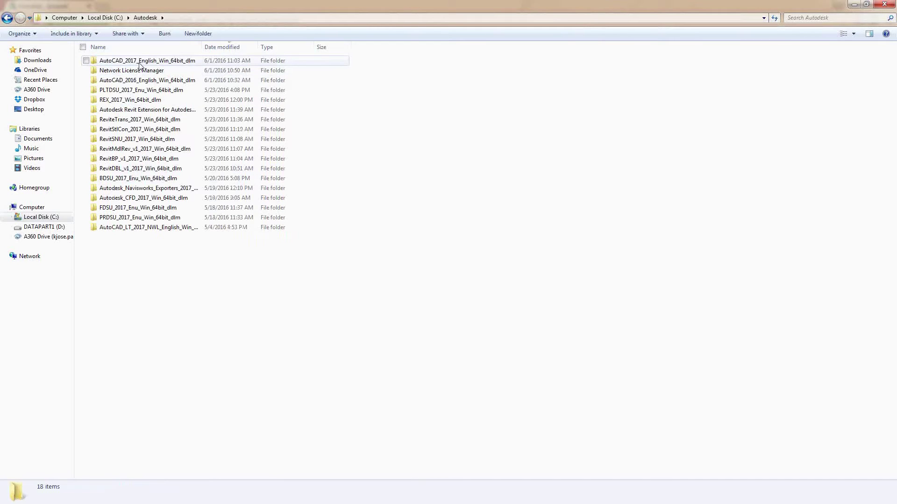
mouse_move(139, 66)
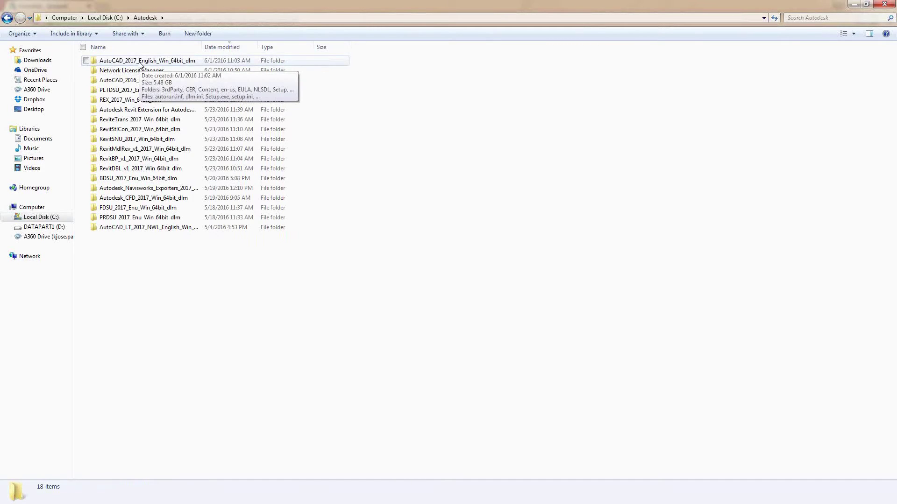
double_click(140, 64)
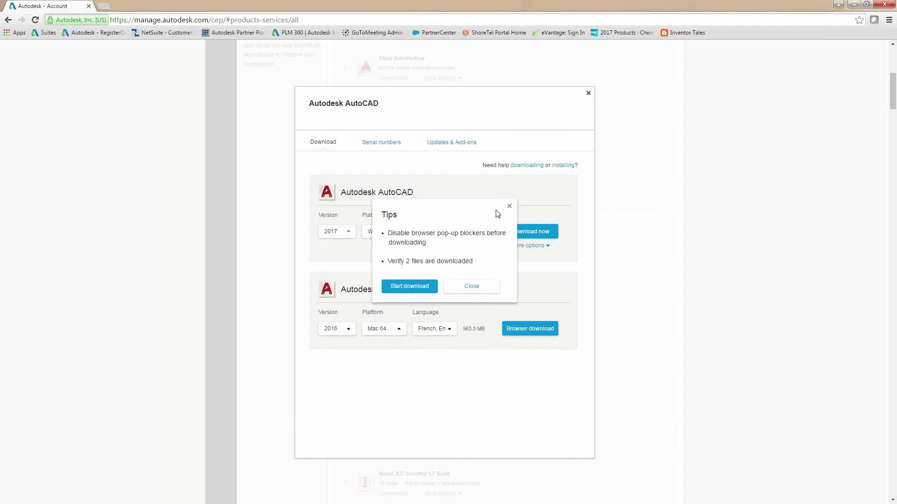
Close the download tips and the AutoCAD download dialog on the Autodesk account page.
left_click(510, 207)
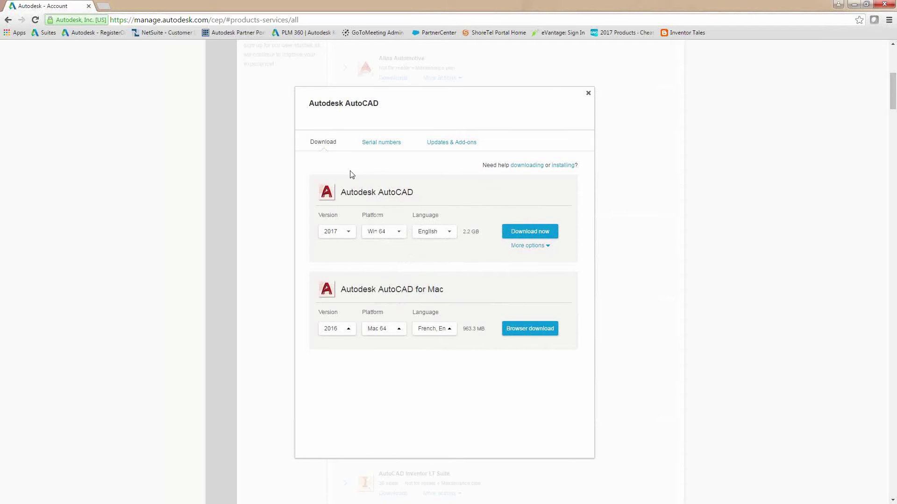
left_click(587, 94)
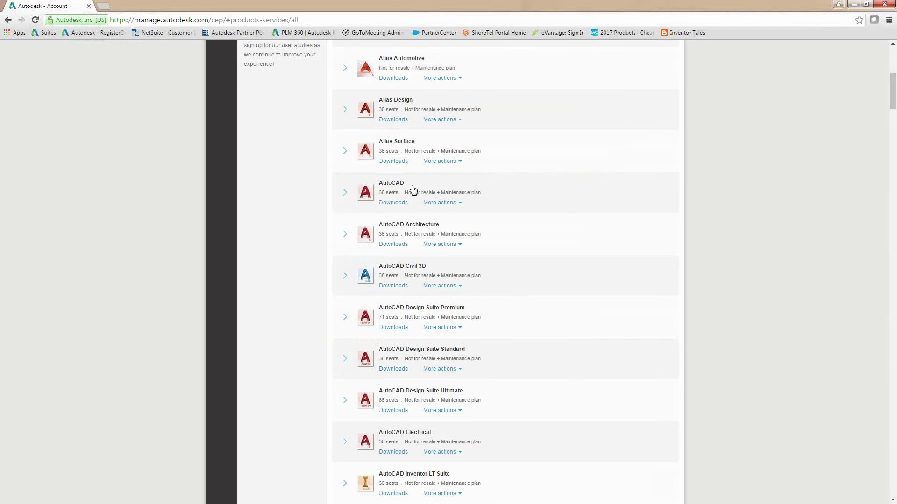
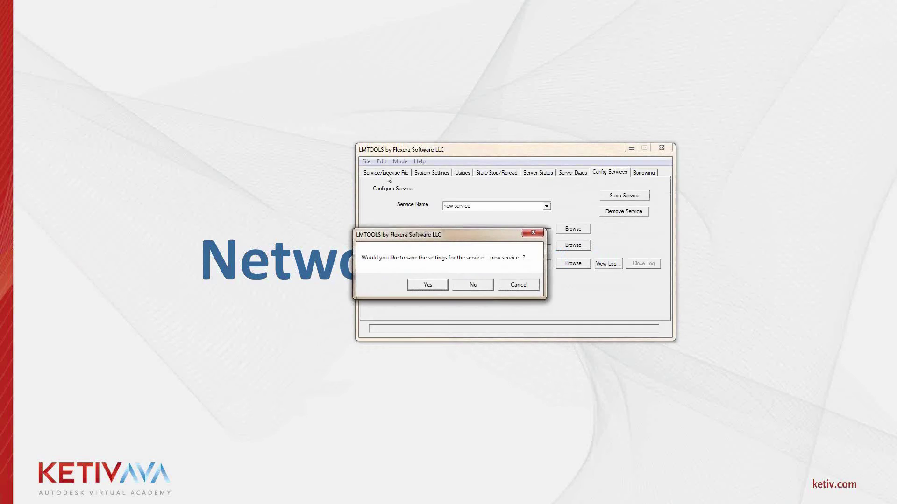
In LMTOOLS, cancel saving the settings for the new service and view the system settings.
left_click(521, 285)
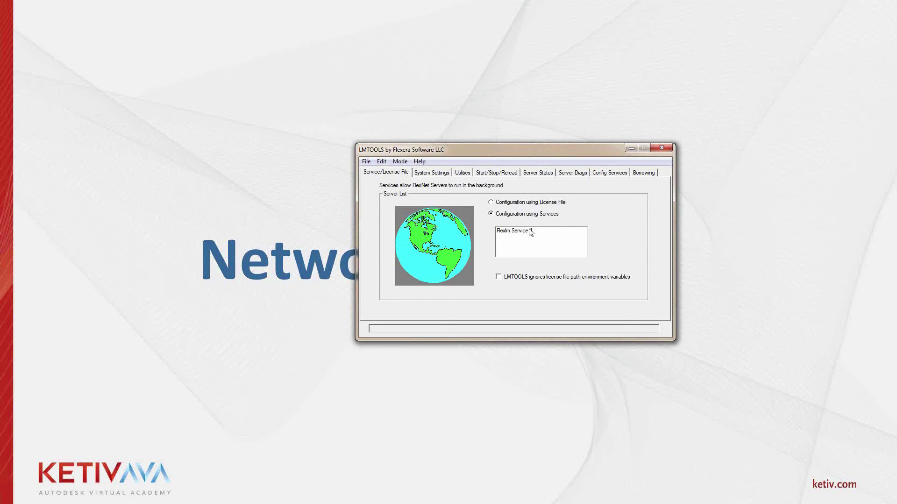
left_click(428, 177)
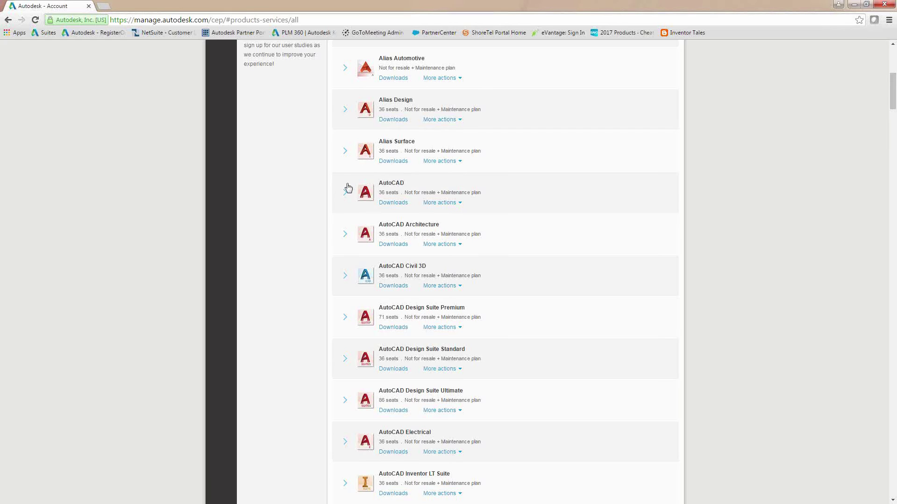
On the Autodesk account page, start generating a network license file with the Single Server model, leaving the server name and ID empty.
scroll(346, 187, "up", 1)
scroll(344, 187, "up", 7)
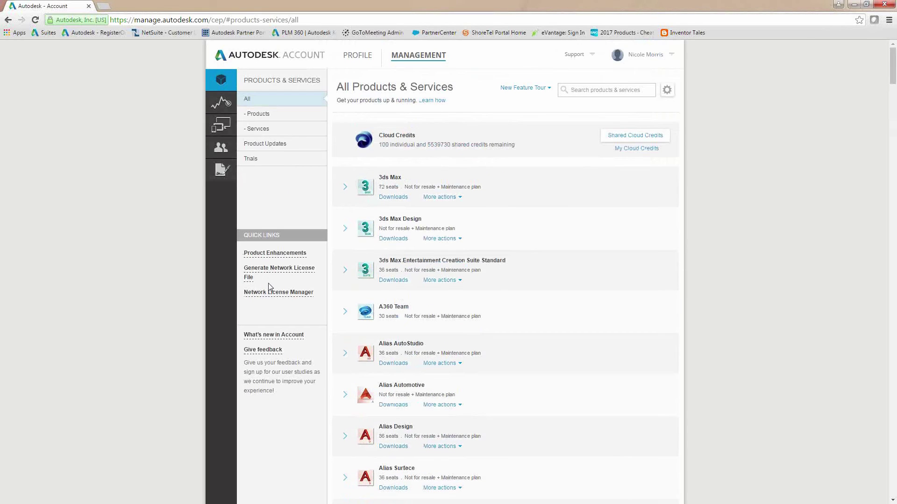
left_click(277, 279)
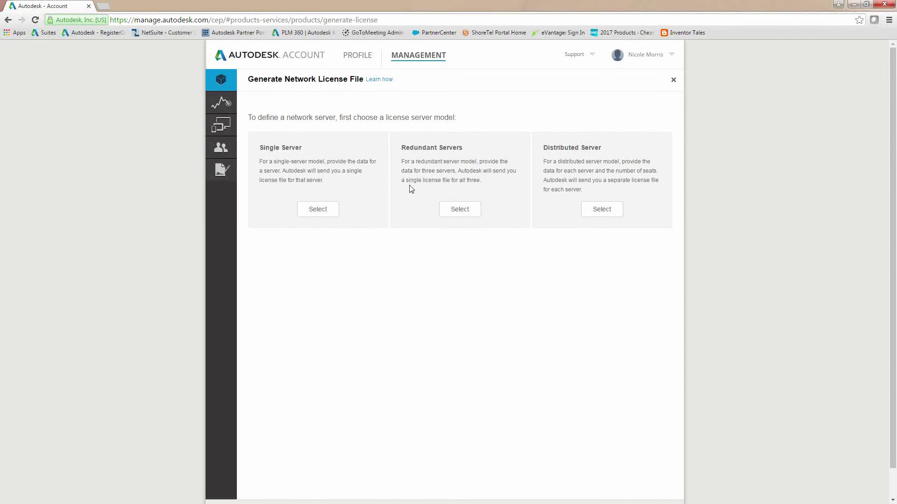
left_click(327, 215)
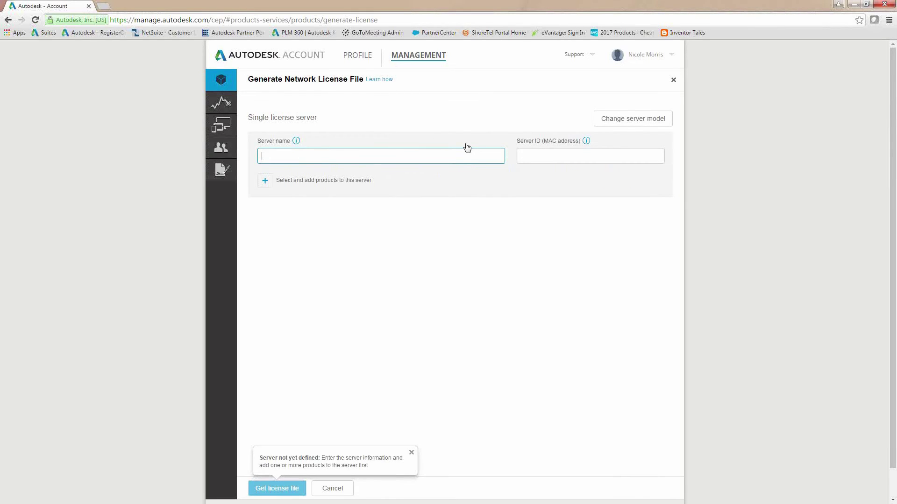
left_click(523, 161)
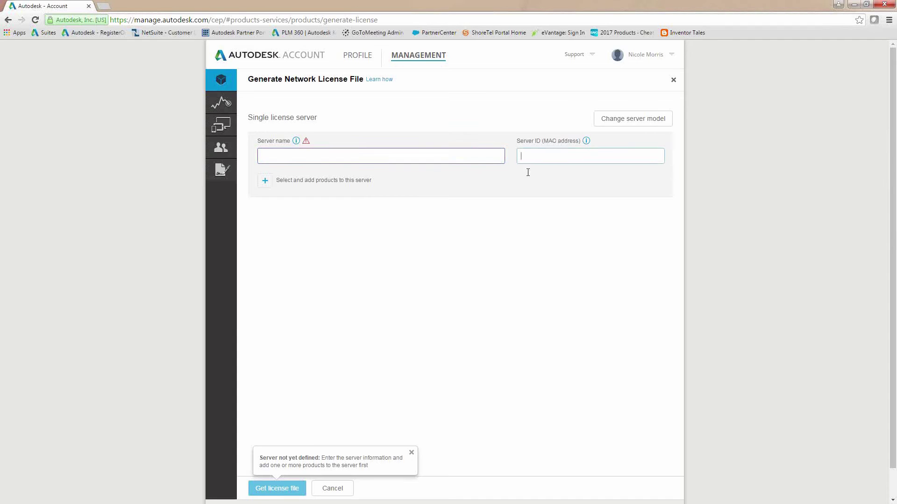
left_click(471, 261)
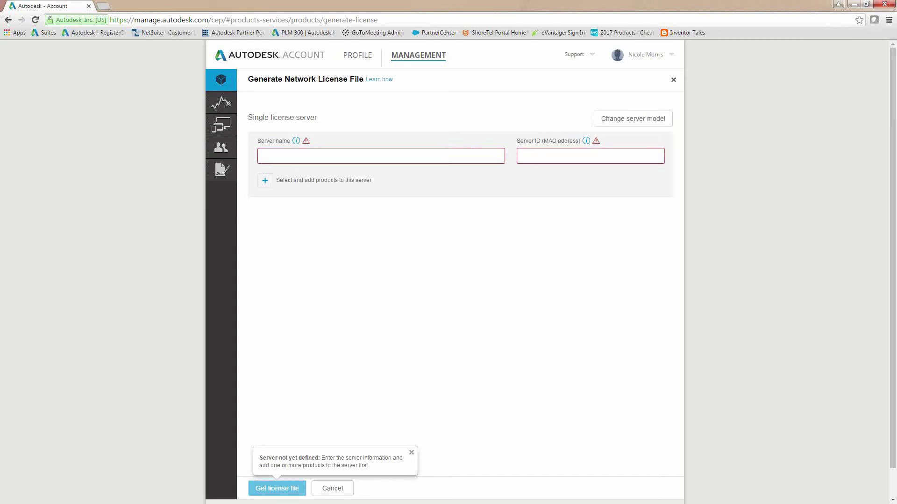